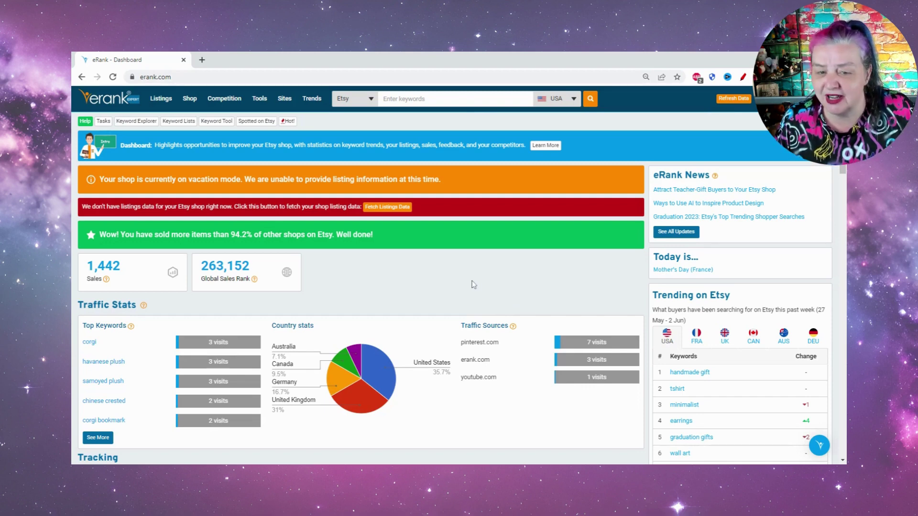
# - Open the Monthly Trends report and view the list of months available for the Etsy keyword data
pyautogui.click(313, 101)
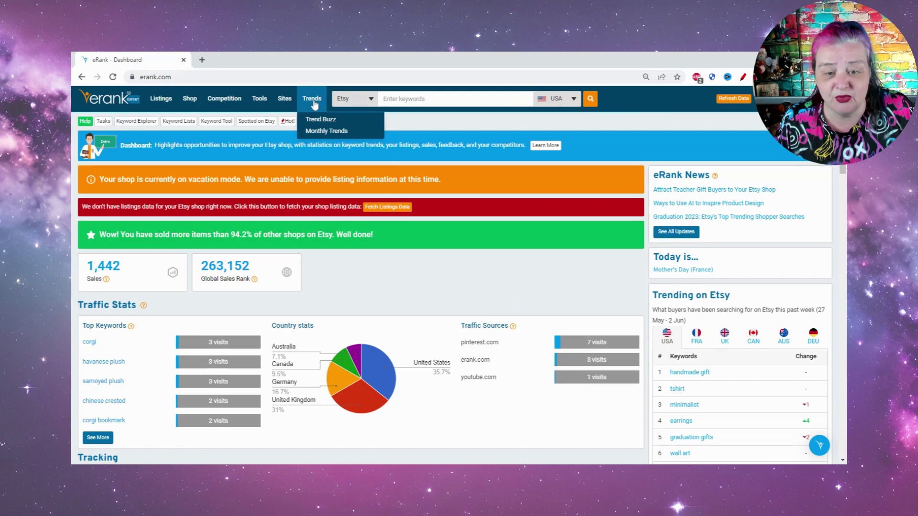
pyautogui.click(328, 130)
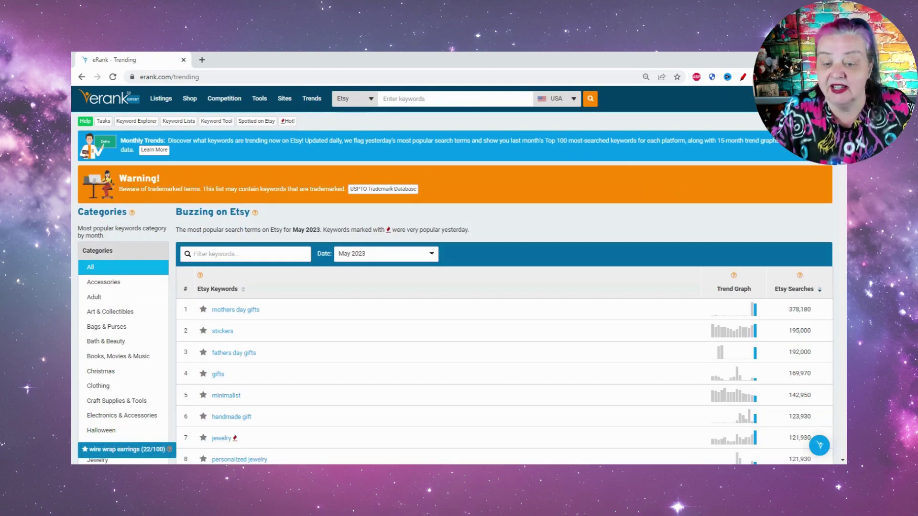
pyautogui.click(433, 256)
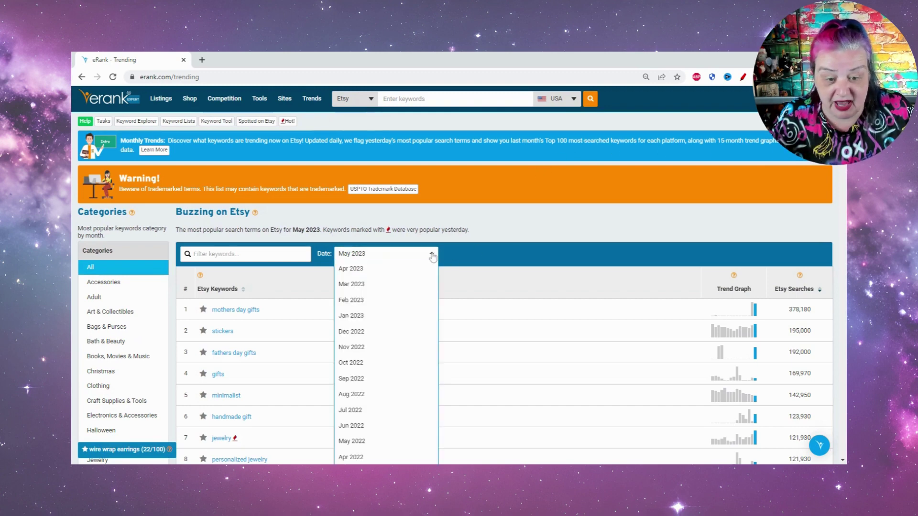
pyautogui.click(432, 257)
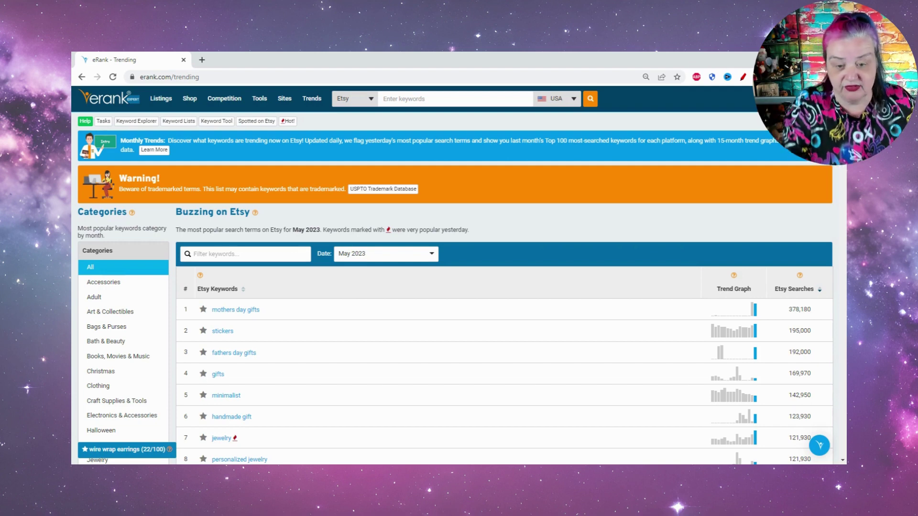
# - Examine the most-searched Etsy keywords for May 2023, comparing their trend graphs and search volumes down the ranking
pyautogui.scroll(-2, 683, 284)
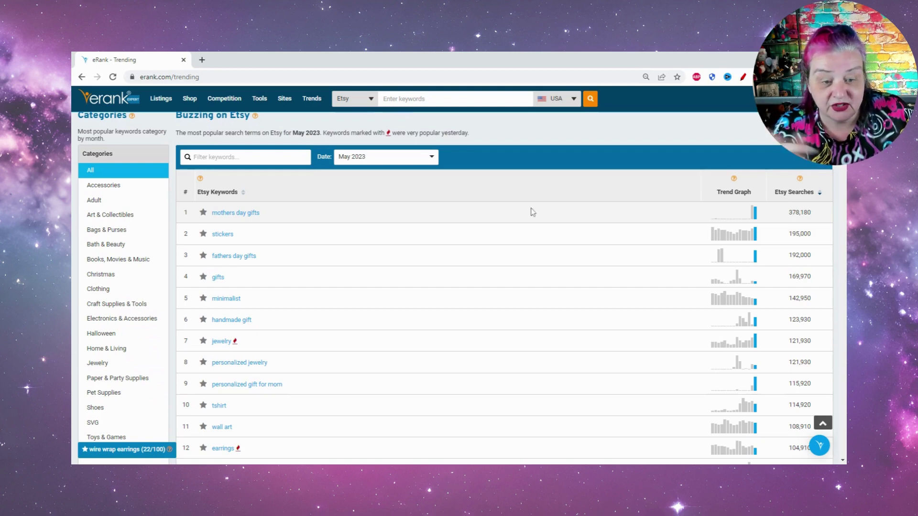
pyautogui.moveTo(756, 222)
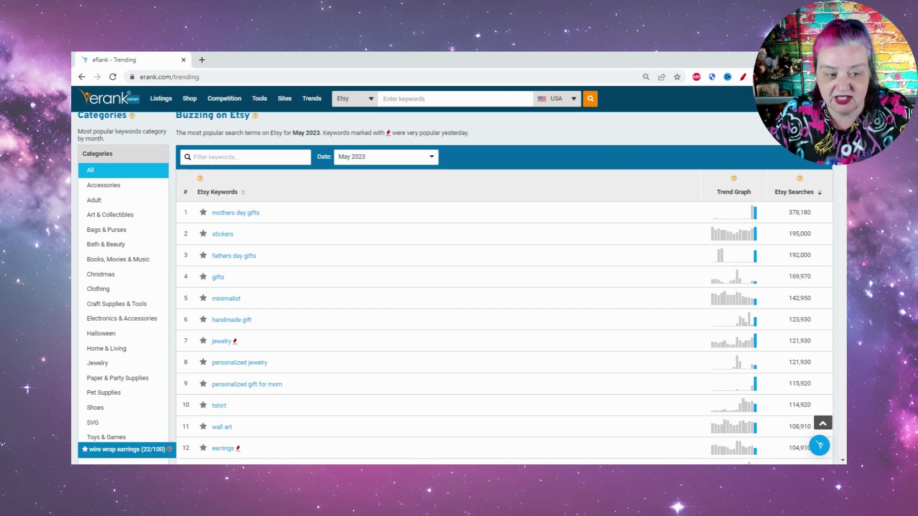
pyautogui.moveTo(715, 222)
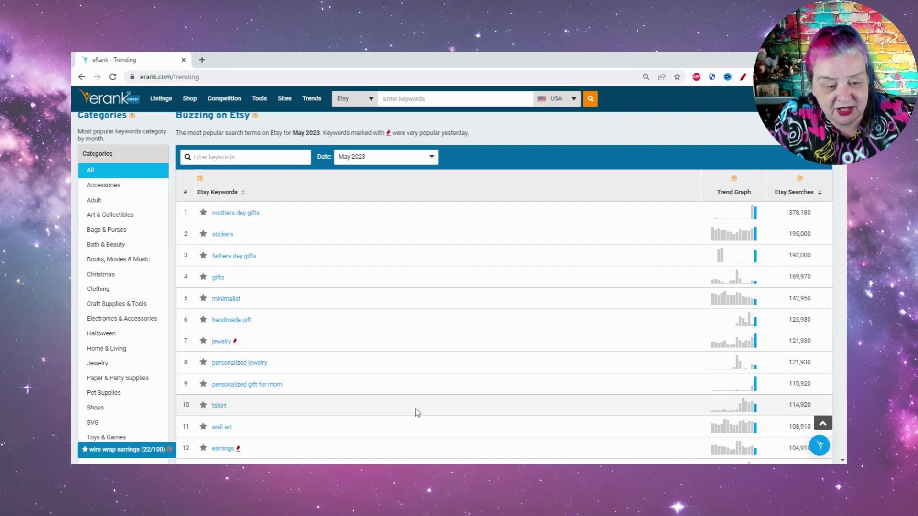
pyautogui.scroll(-1, 417, 412)
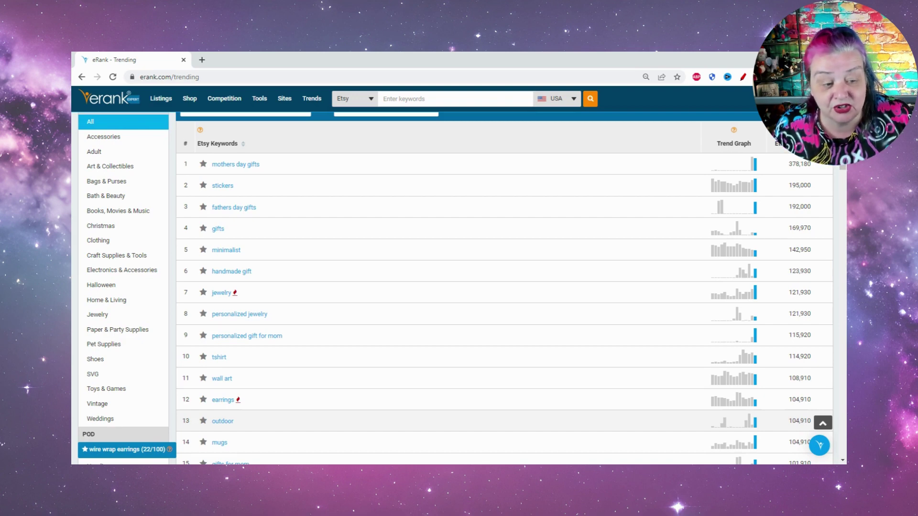
pyautogui.moveTo(737, 281)
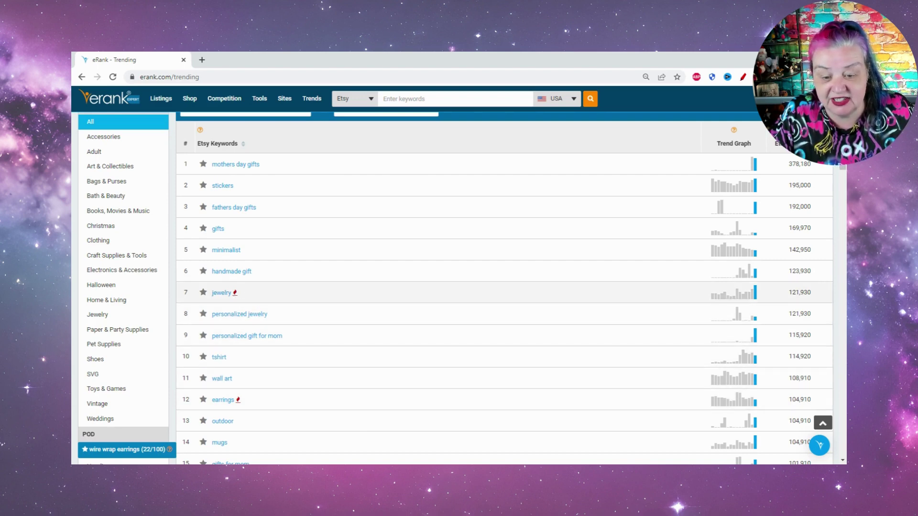
pyautogui.scroll(-1, 654, 372)
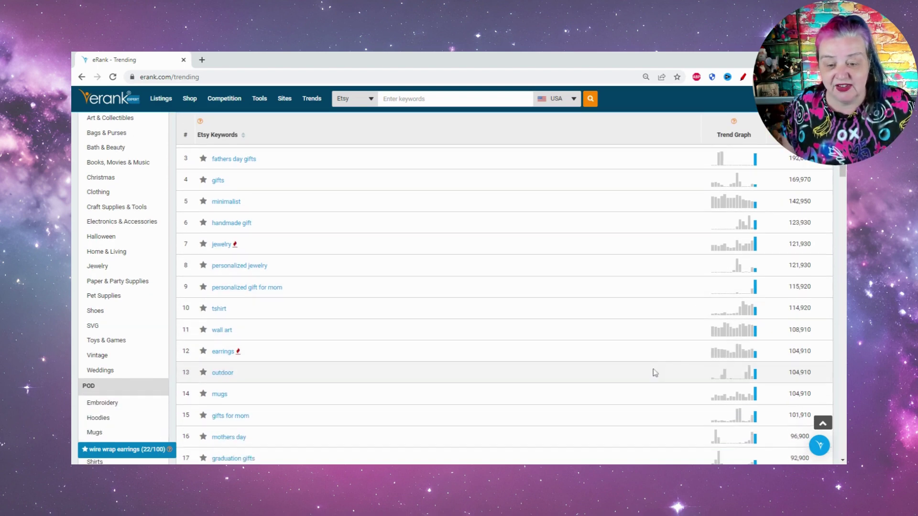
pyautogui.scroll(-1, 654, 373)
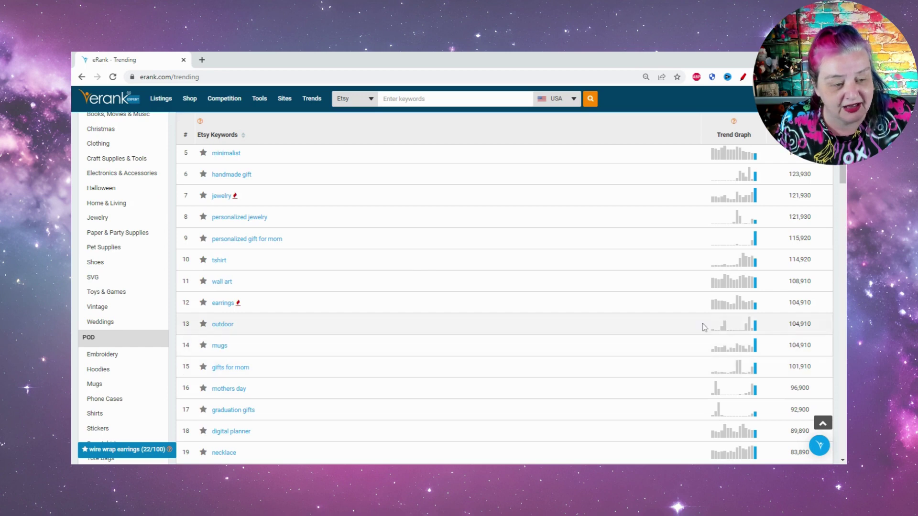
pyautogui.moveTo(749, 201)
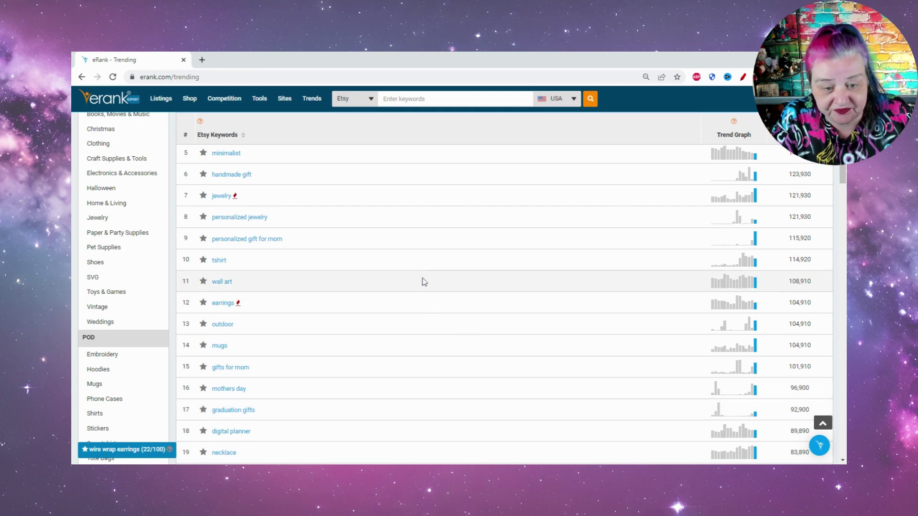
pyautogui.scroll(-1, 528, 308)
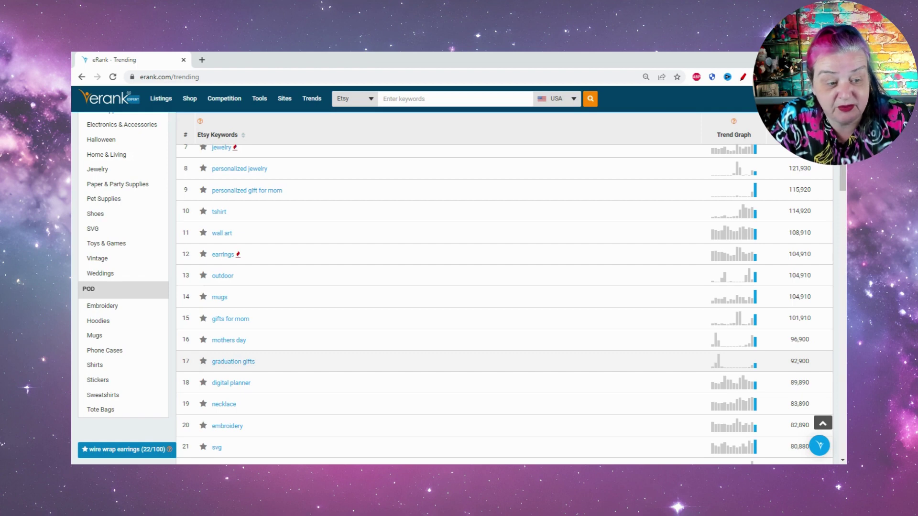
pyautogui.moveTo(741, 214)
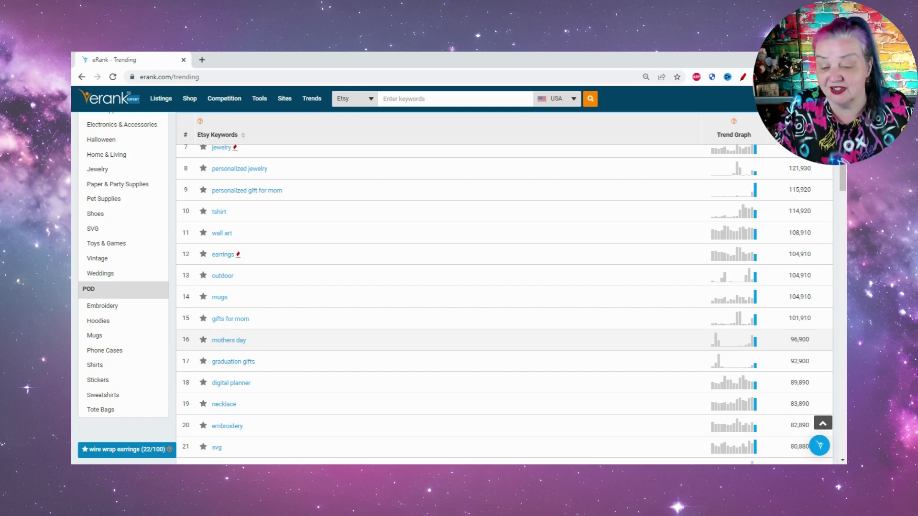
pyautogui.scroll(-3, 510, 341)
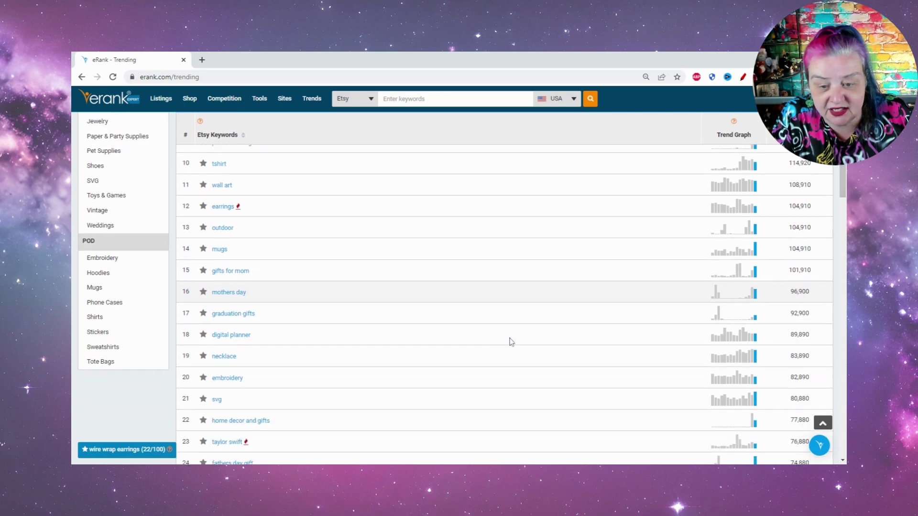
pyautogui.scroll(1, 511, 341)
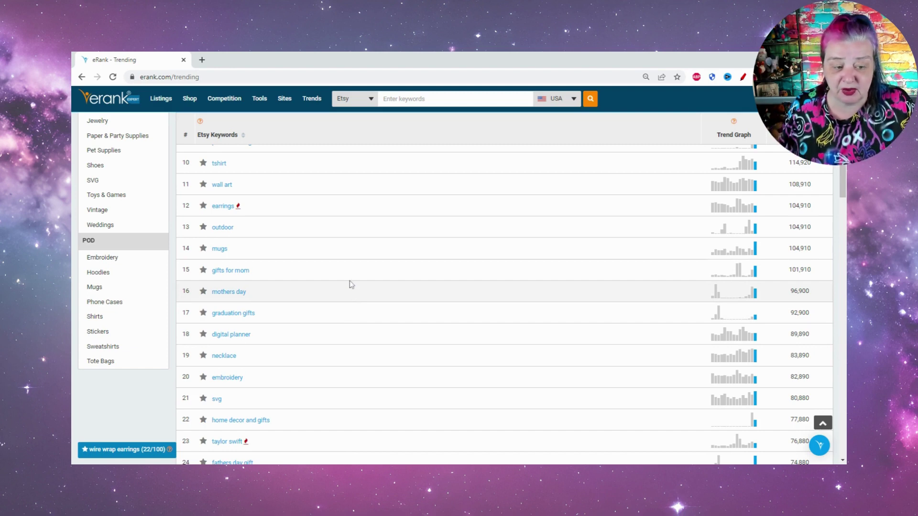
pyautogui.moveTo(737, 269)
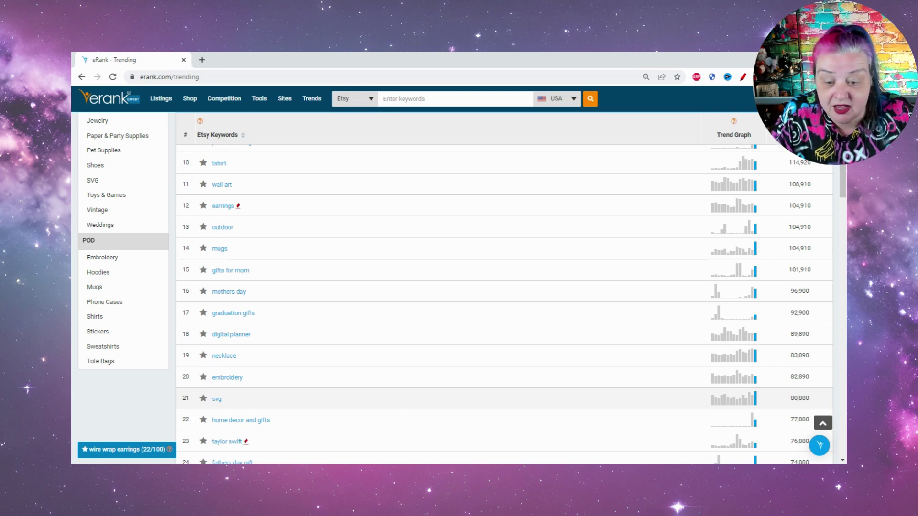
pyautogui.scroll(-1, 531, 389)
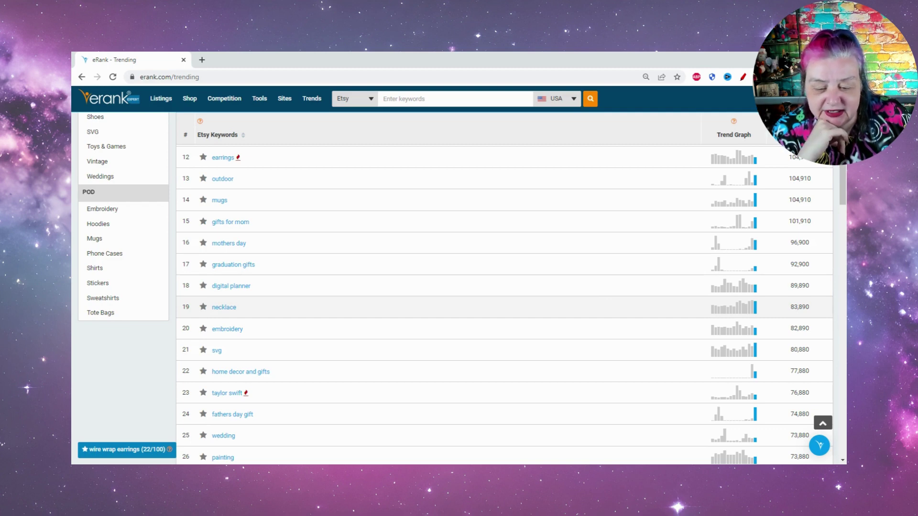
pyautogui.scroll(-1, 604, 303)
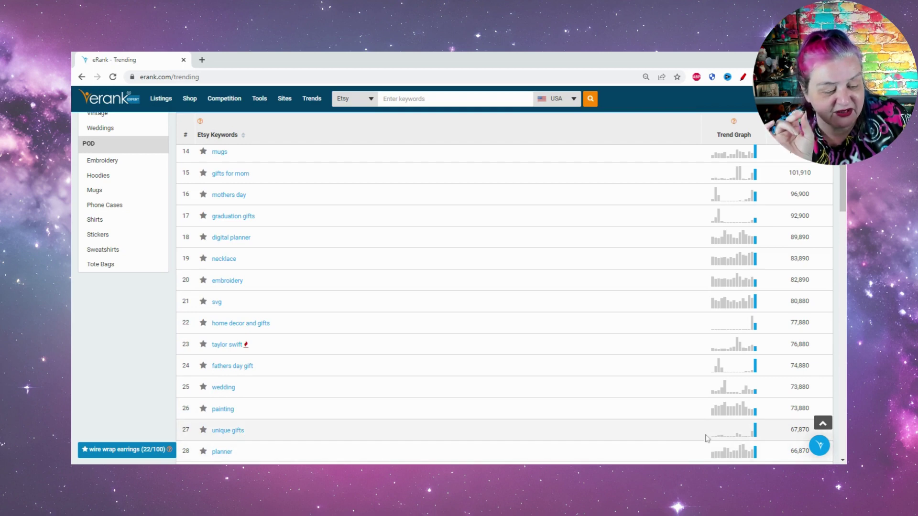
# - Open the keyword analysis for "unique gifts" from the trending list and check its search trend chart
pyautogui.moveTo(721, 439)
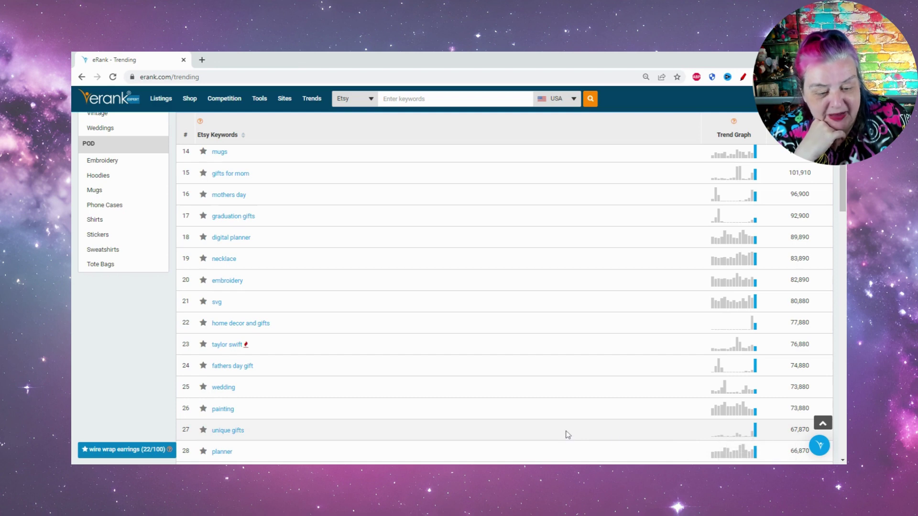
pyautogui.click(230, 432)
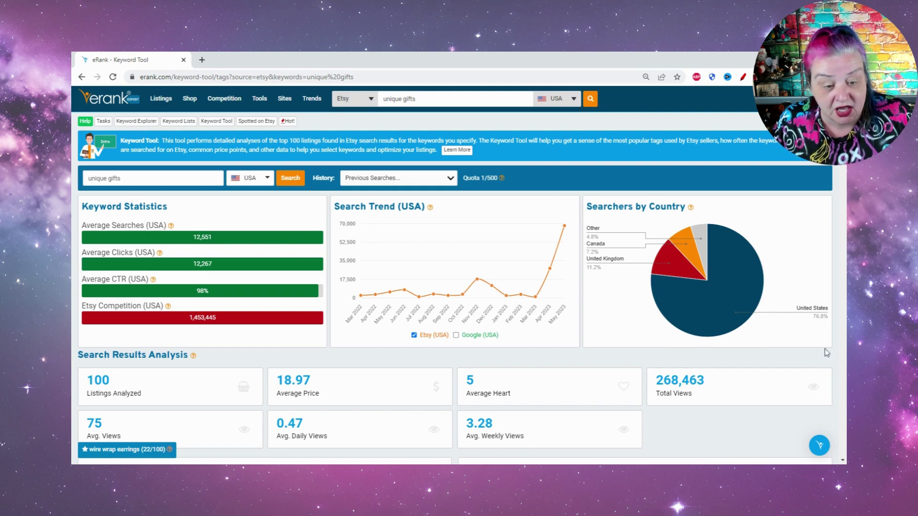
pyautogui.moveTo(480, 287)
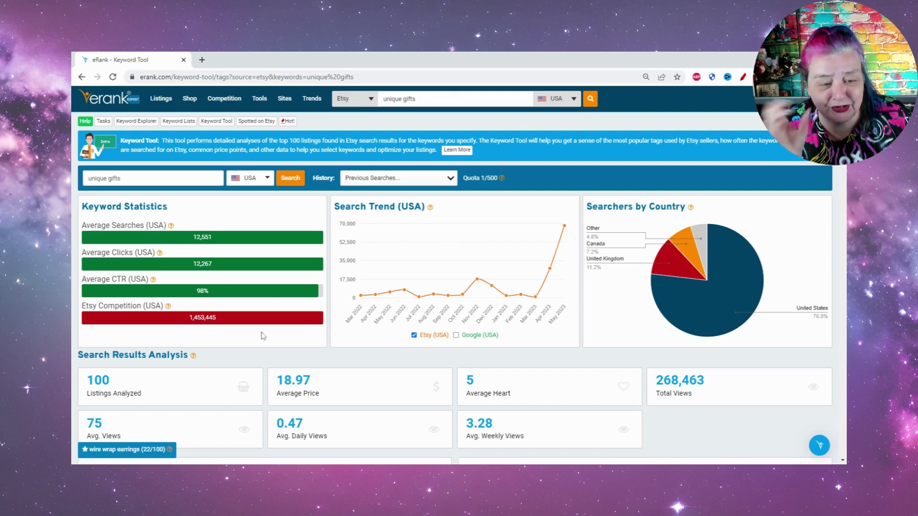
# - Review the "unique gifts" keyword statistics, search results analysis, most popular tags and most popular categories
pyautogui.scroll(-2, 284, 347)
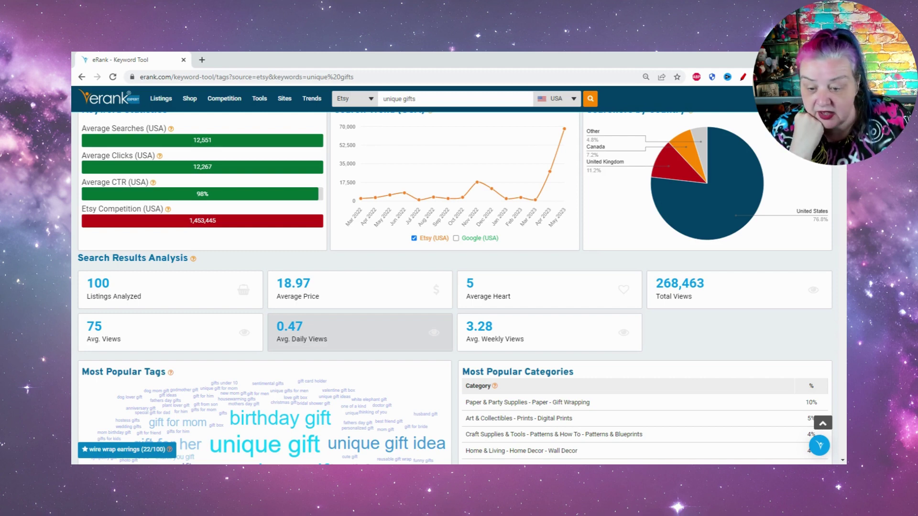
pyautogui.scroll(-1, 378, 334)
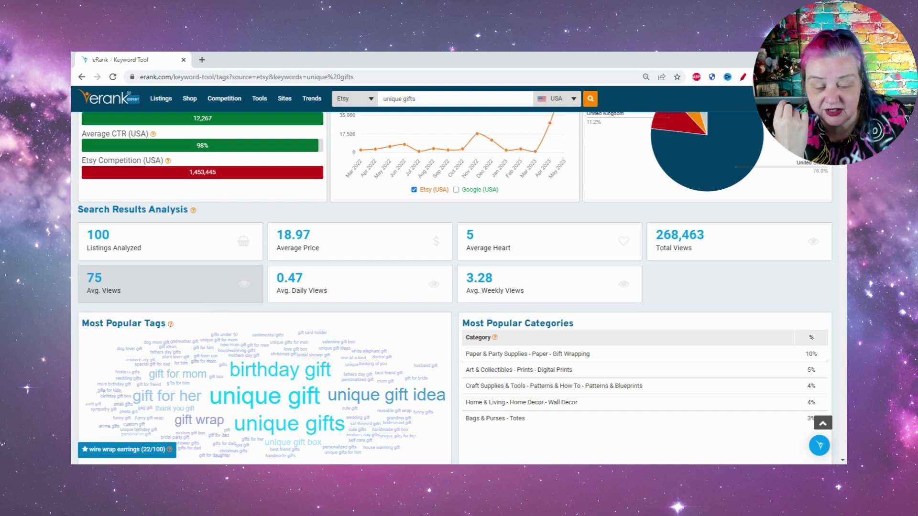
pyautogui.scroll(1, 197, 296)
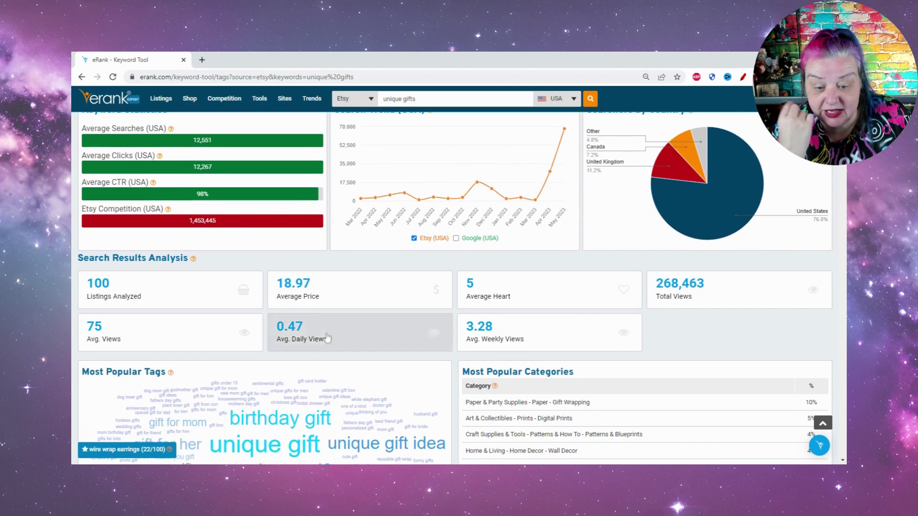
pyautogui.scroll(1, 307, 371)
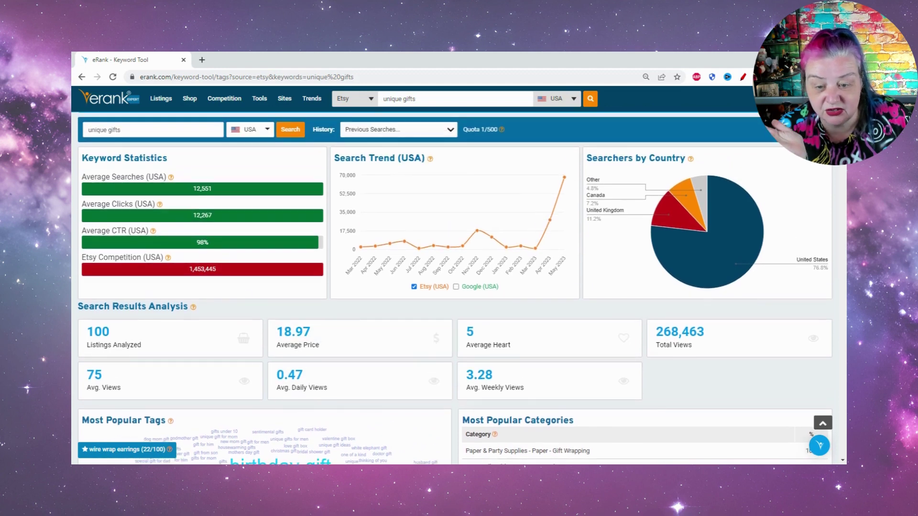
pyautogui.scroll(-1, 357, 400)
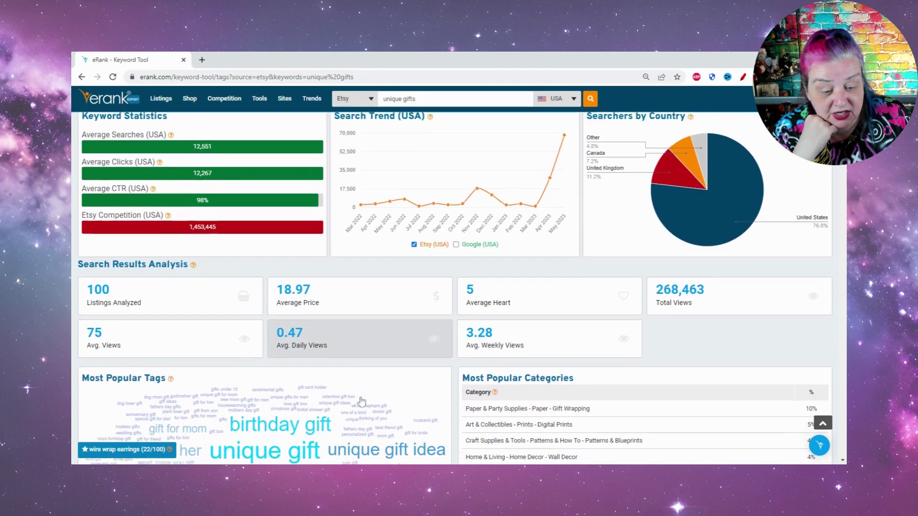
pyautogui.scroll(-2, 358, 401)
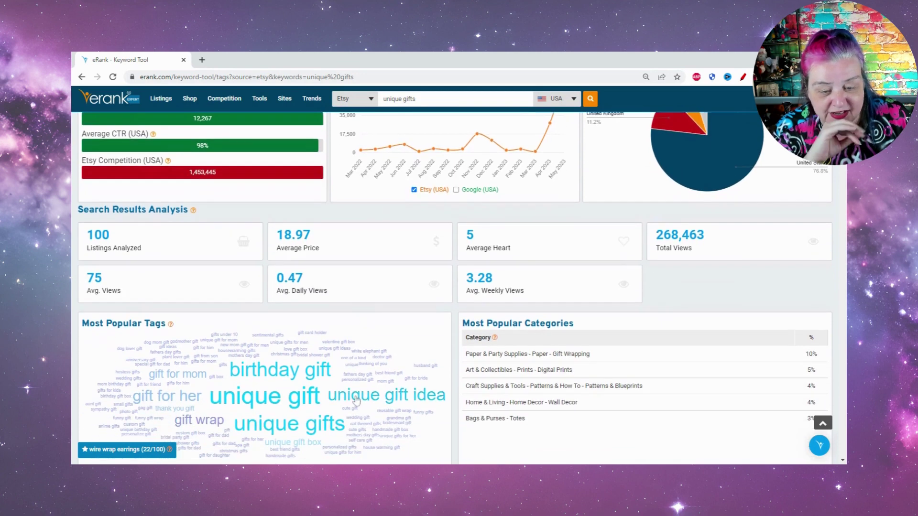
pyautogui.scroll(-1, 357, 400)
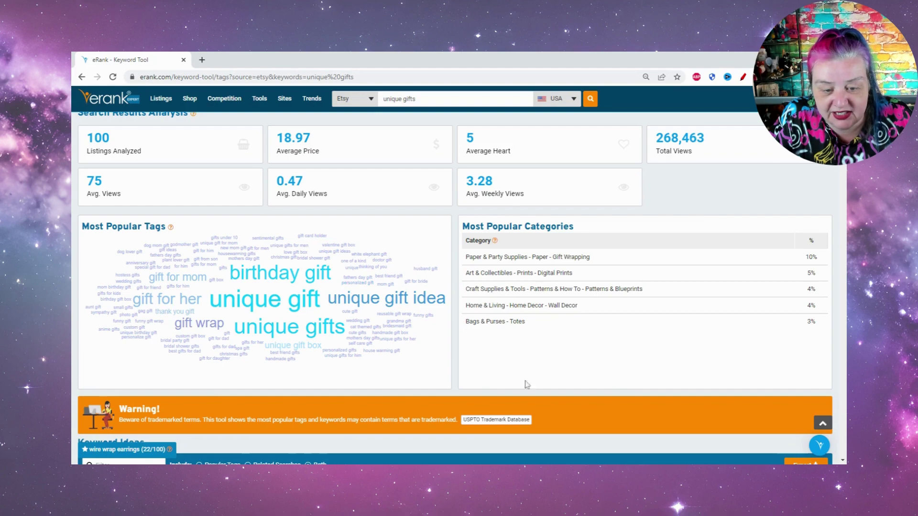
# - Sort the Keyword Ideas table by average USA searches, highest first, and review the related tags' competition and search trends
pyautogui.scroll(-4, 582, 360)
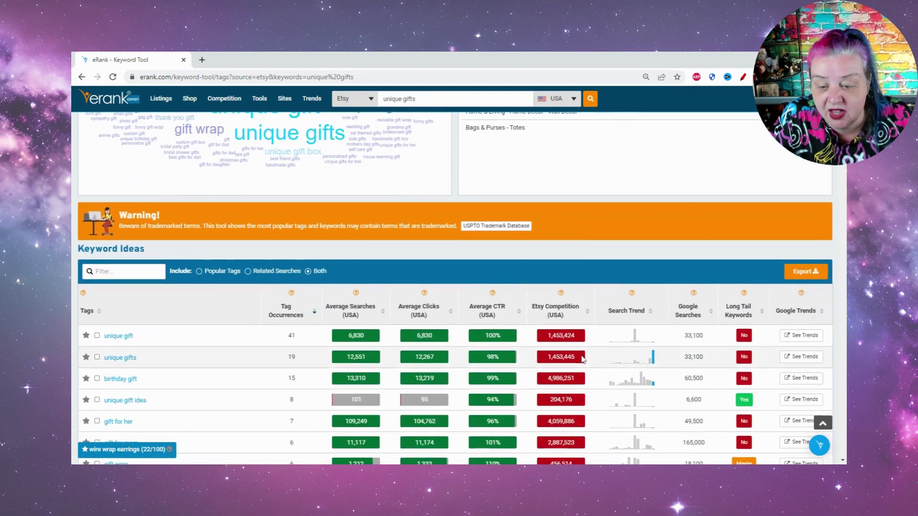
pyautogui.scroll(-2, 582, 359)
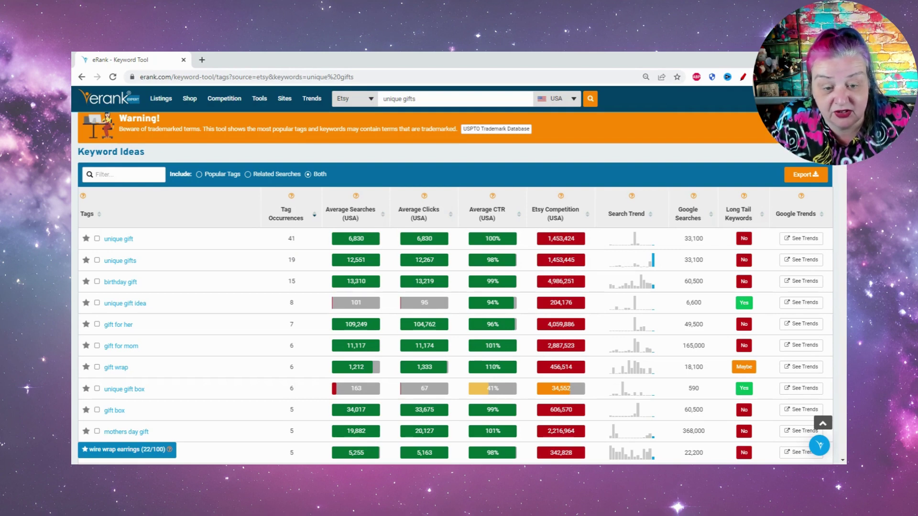
pyautogui.click(383, 214)
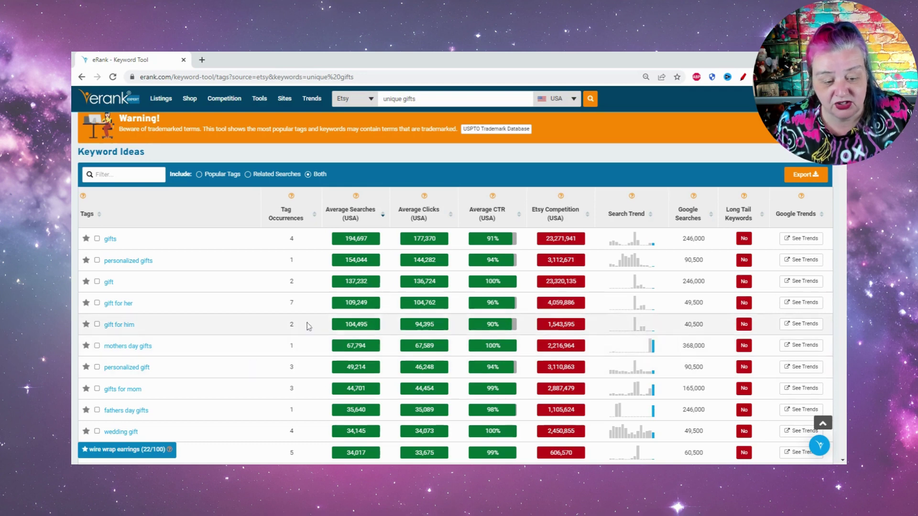
pyautogui.scroll(-1, 343, 320)
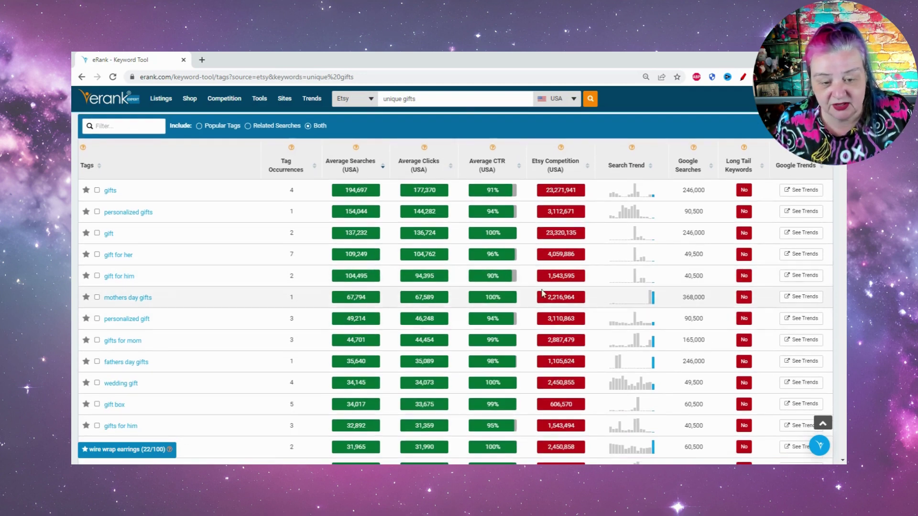
pyautogui.moveTo(645, 302)
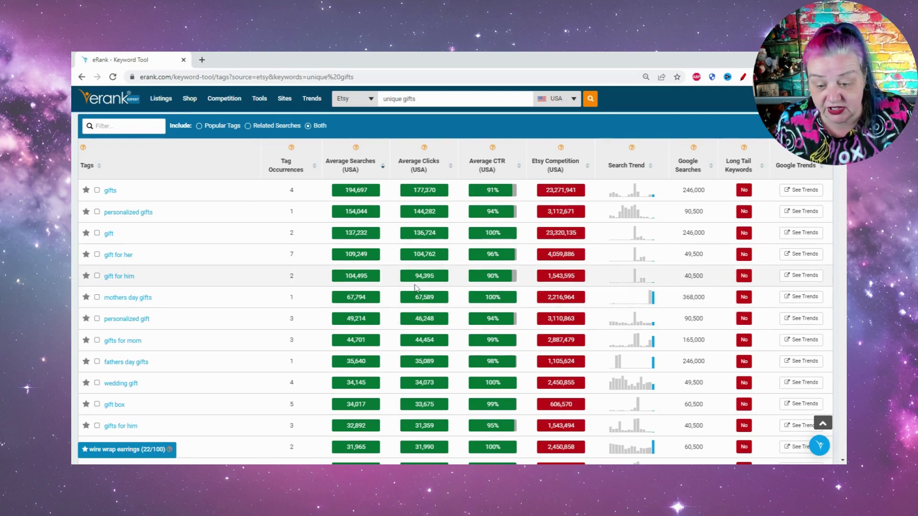
pyautogui.scroll(-5, 415, 288)
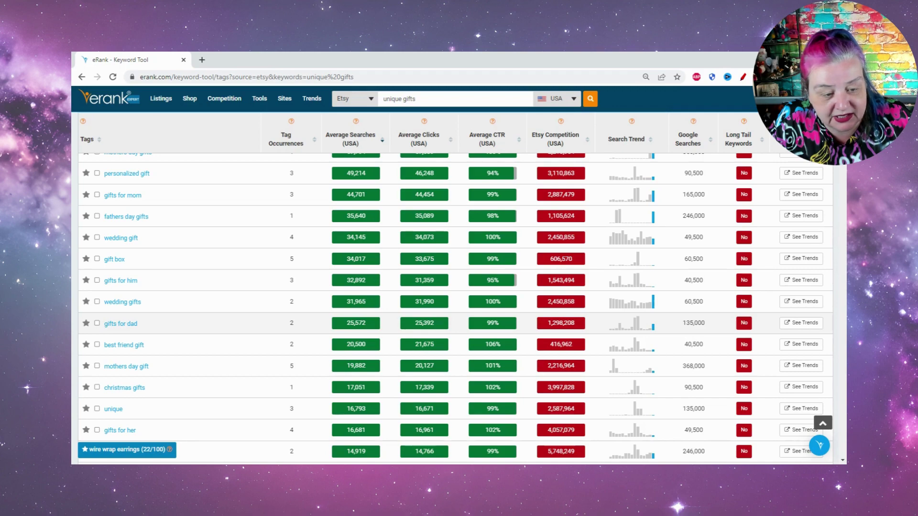
# - Compare the average searches, Etsy competition and search trends of the broad gift tags from "fathers day gifts" down to "bridesmaid gift"
pyautogui.scroll(-1, 199, 328)
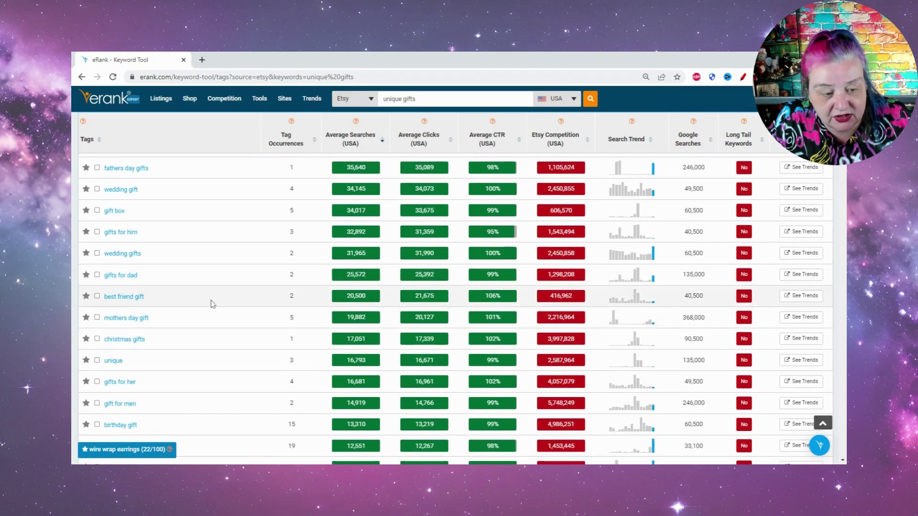
pyautogui.scroll(-1, 211, 302)
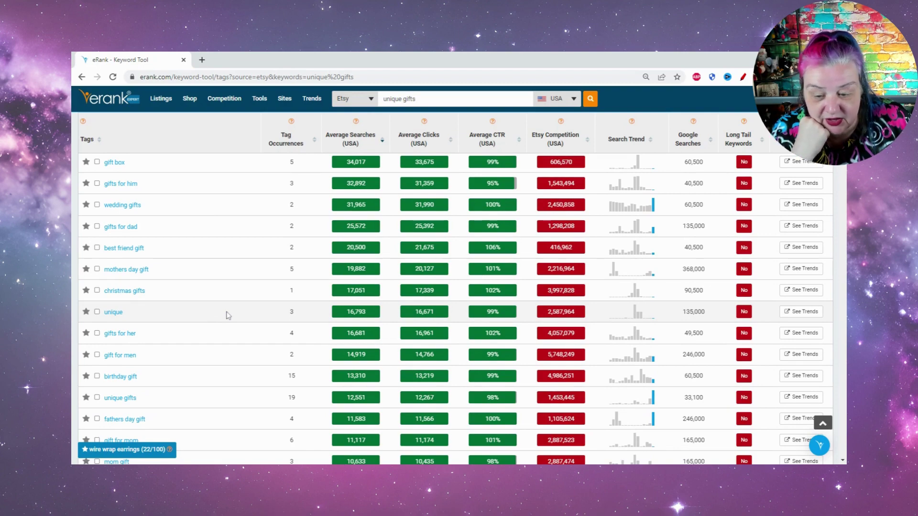
pyautogui.scroll(-2, 228, 316)
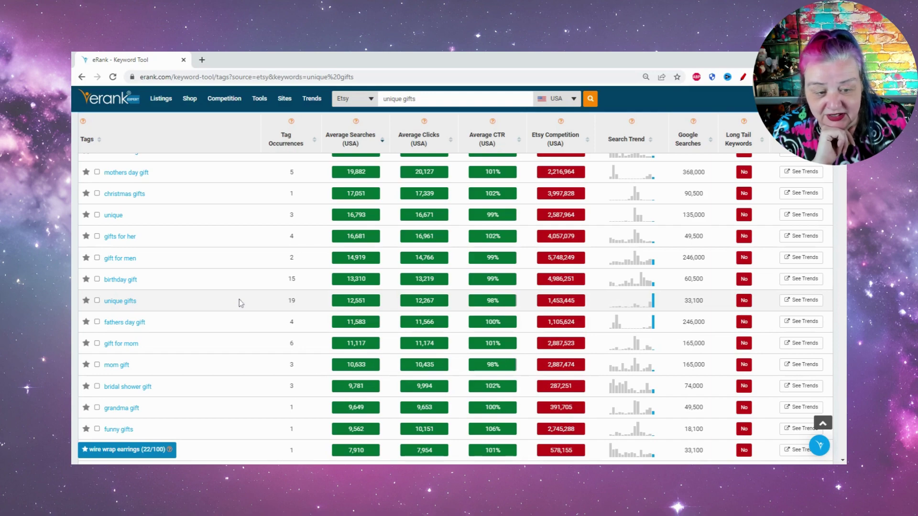
pyautogui.scroll(-1, 239, 304)
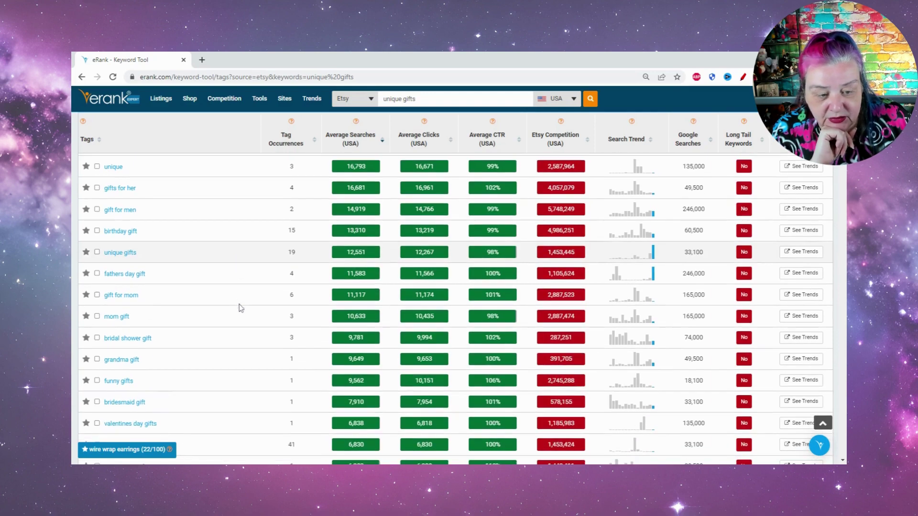
pyautogui.scroll(-2, 241, 309)
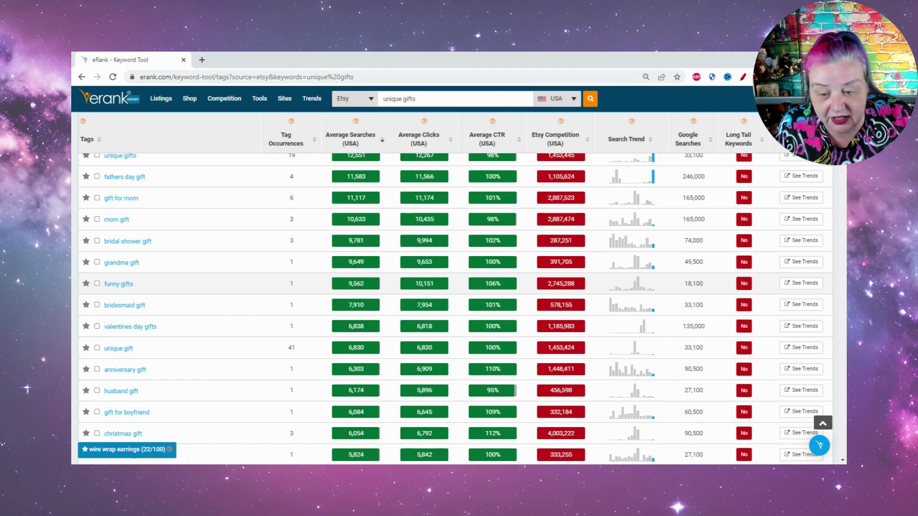
pyautogui.scroll(-1, 246, 299)
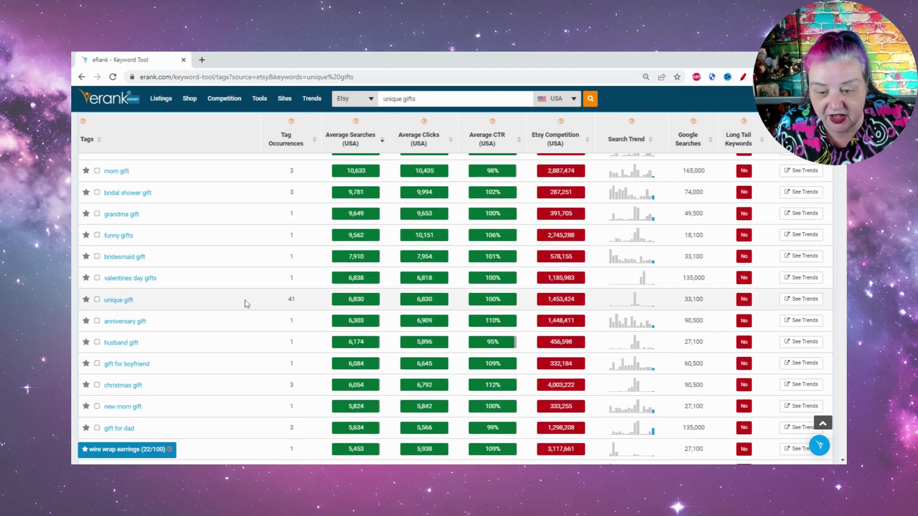
pyautogui.scroll(-1, 245, 305)
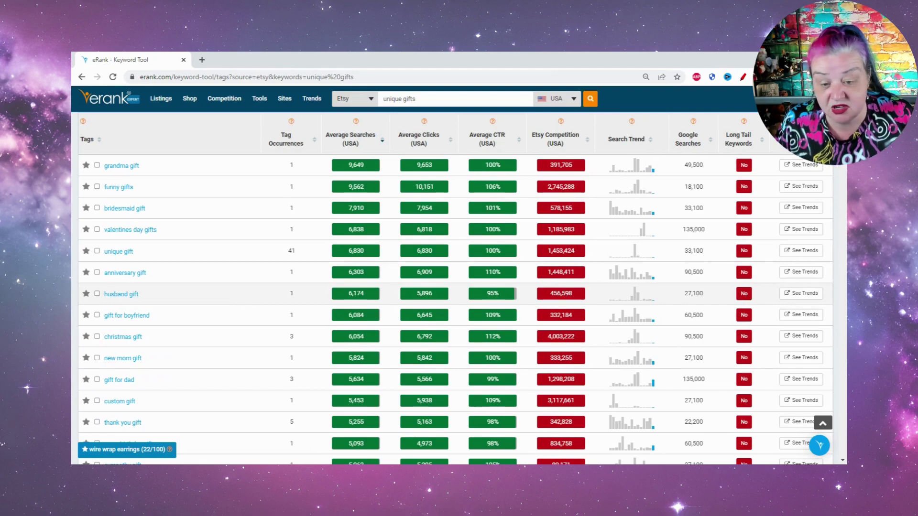
pyautogui.scroll(-1, 243, 296)
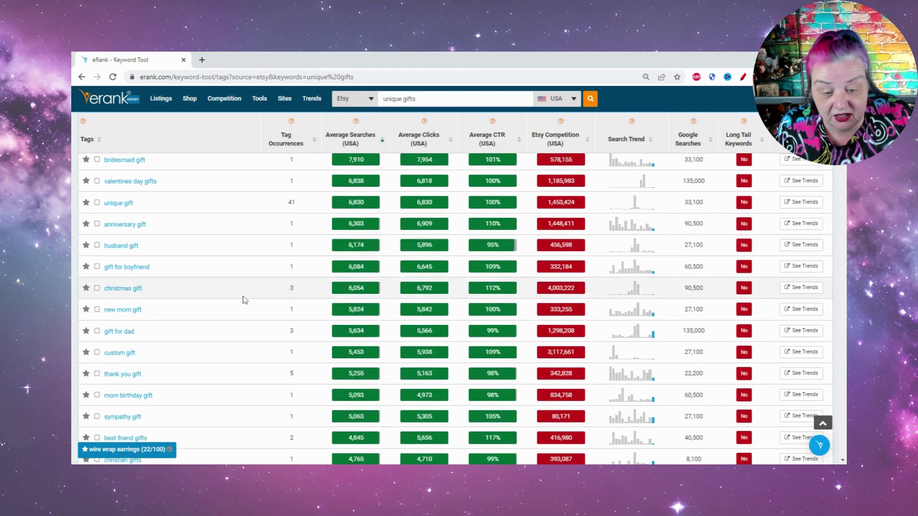
# - Review the mid-volume tags such as "sympathy gift" and "house warming gift", and check the monthly search trend for "engagement gifts for couple unique"
pyautogui.scroll(-1, 243, 296)
pyautogui.scroll(-1, 241, 316)
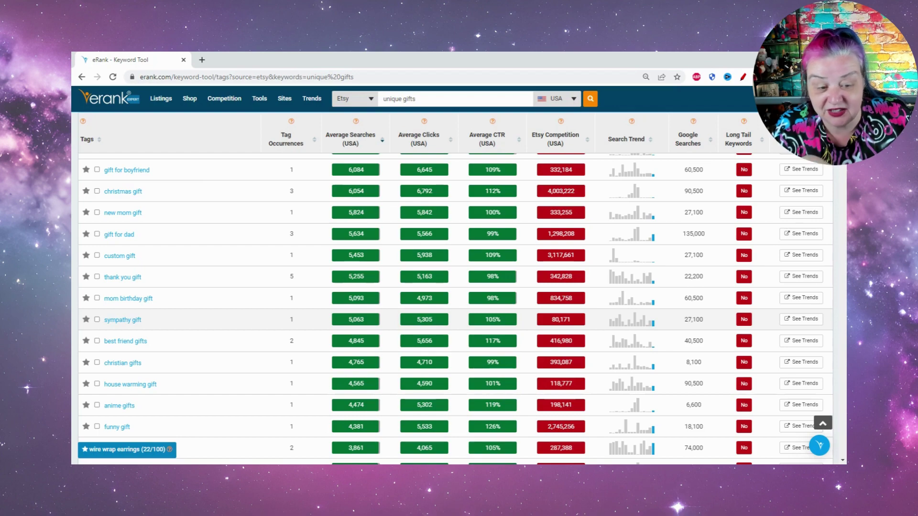
pyautogui.scroll(-1, 575, 329)
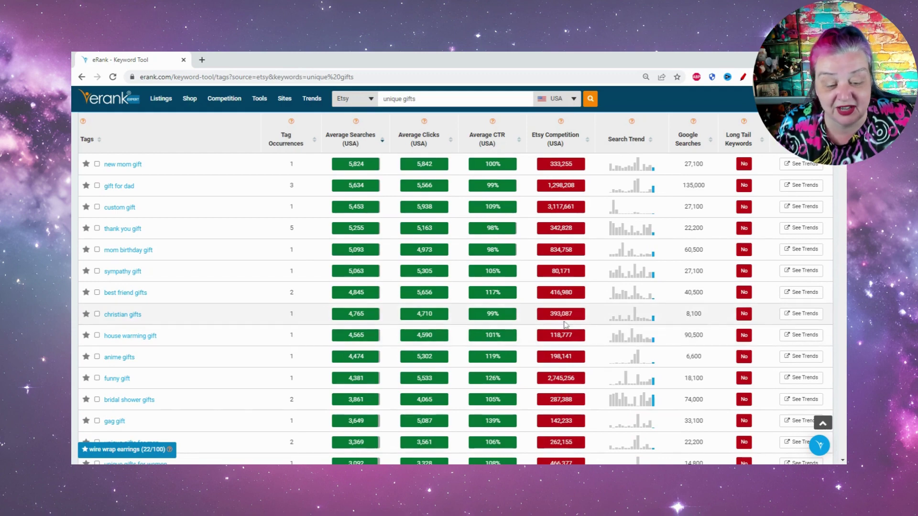
pyautogui.scroll(-2, 574, 332)
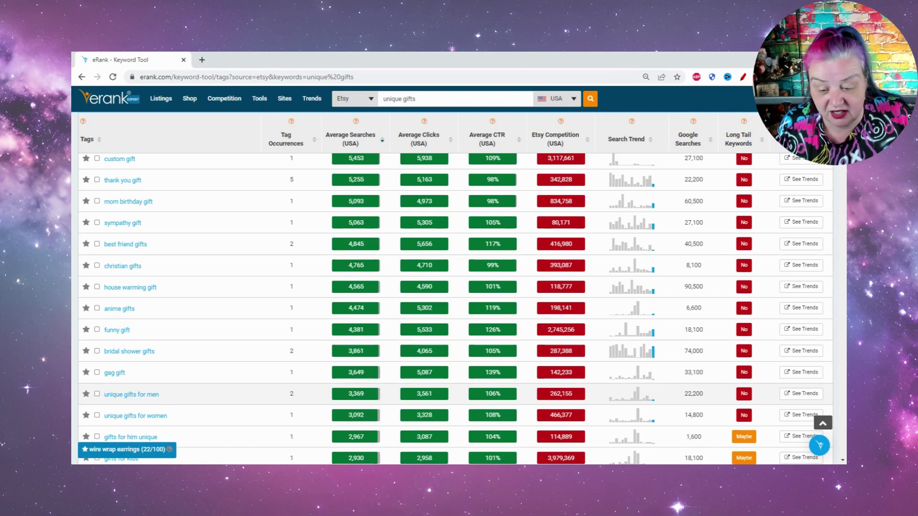
pyautogui.scroll(-1, 252, 396)
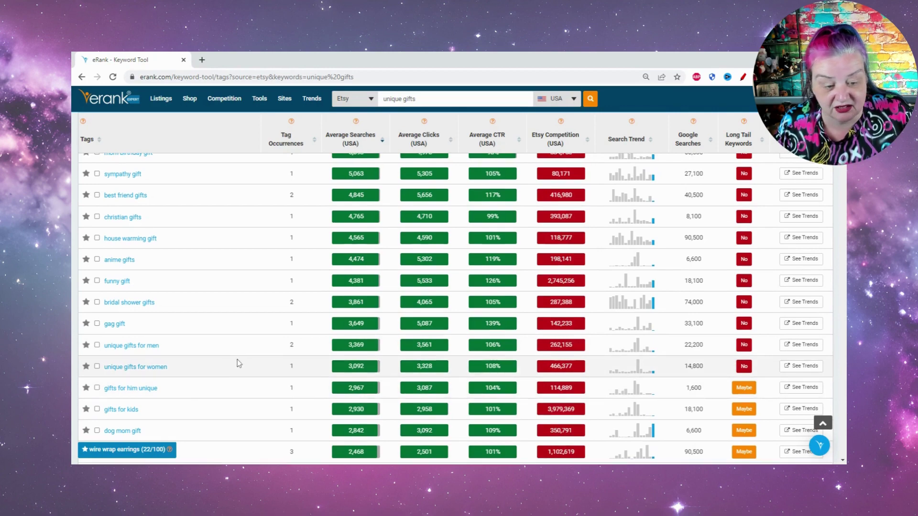
pyautogui.scroll(-1, 237, 361)
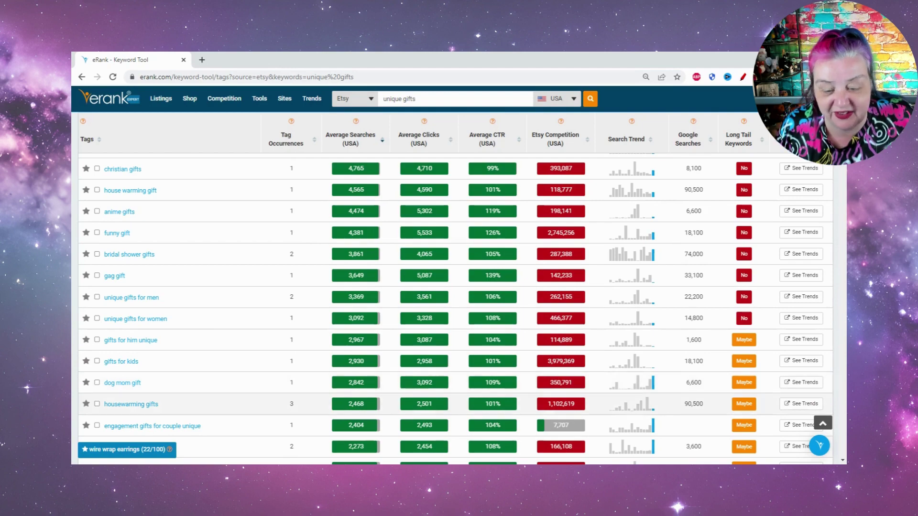
pyautogui.scroll(-2, 219, 398)
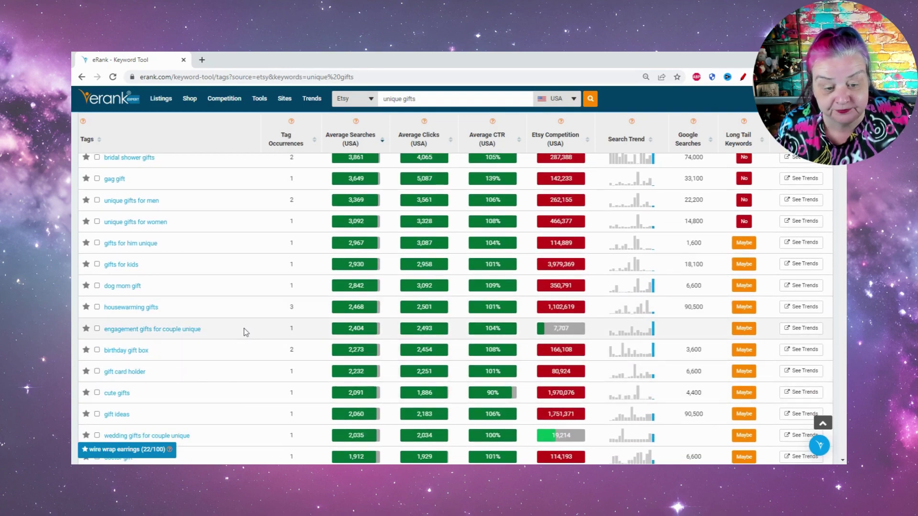
pyautogui.moveTo(656, 328)
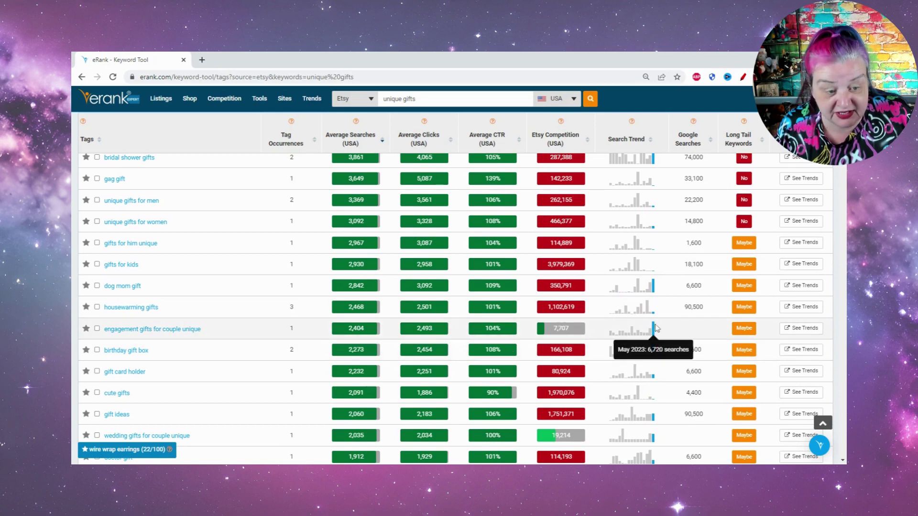
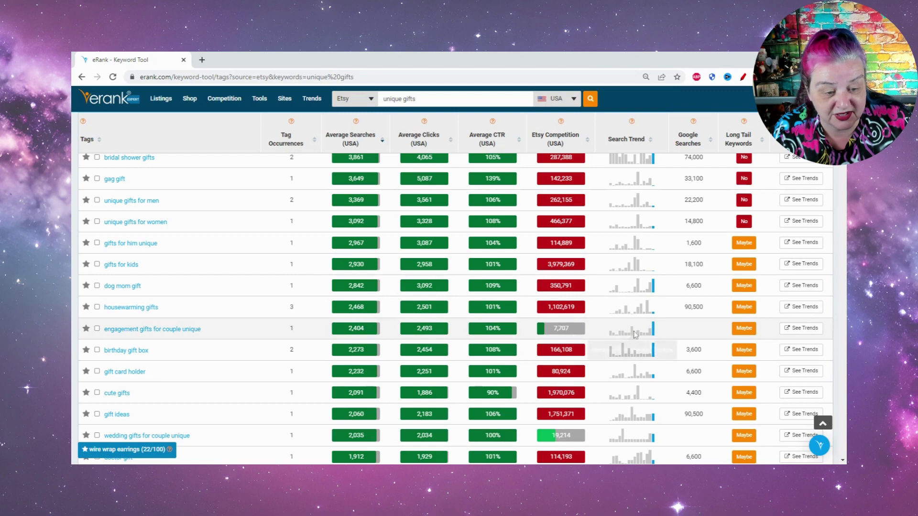
pyautogui.moveTo(651, 334)
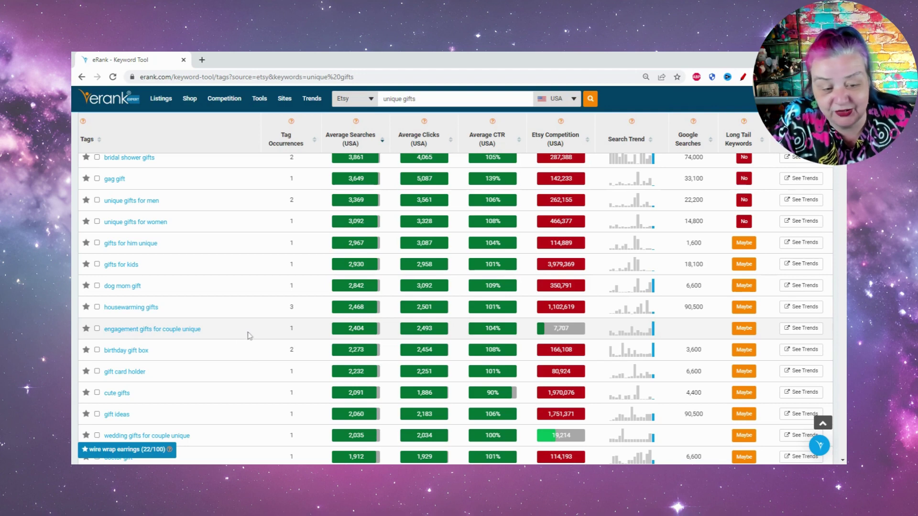
# - Examine the lower-volume tags from "wedding gifts for couple unique" to "unique gifts for women who has everything", comparing their competition and search trends
pyautogui.scroll(-1, 252, 333)
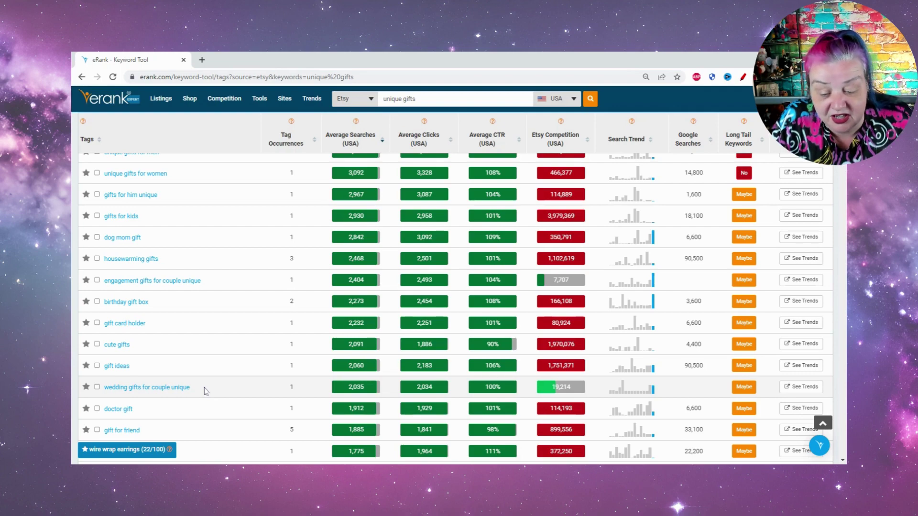
pyautogui.scroll(-2, 207, 386)
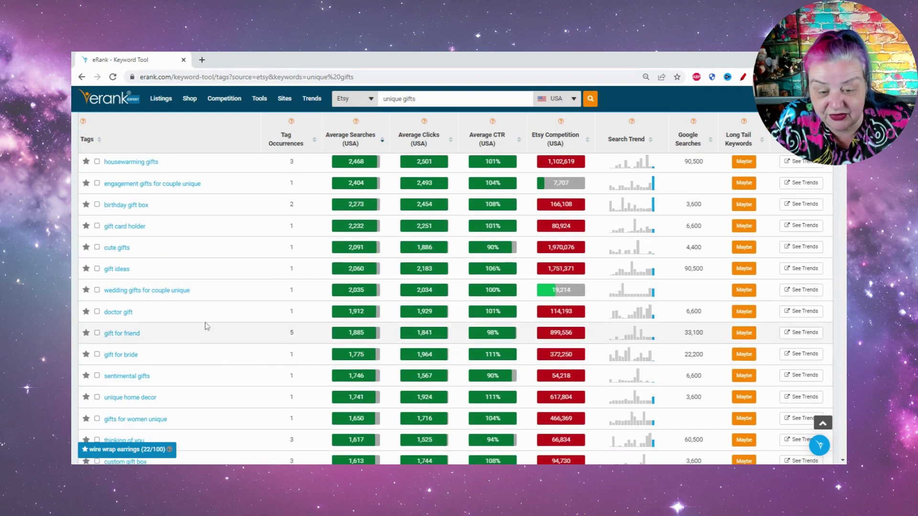
pyautogui.scroll(-1, 204, 320)
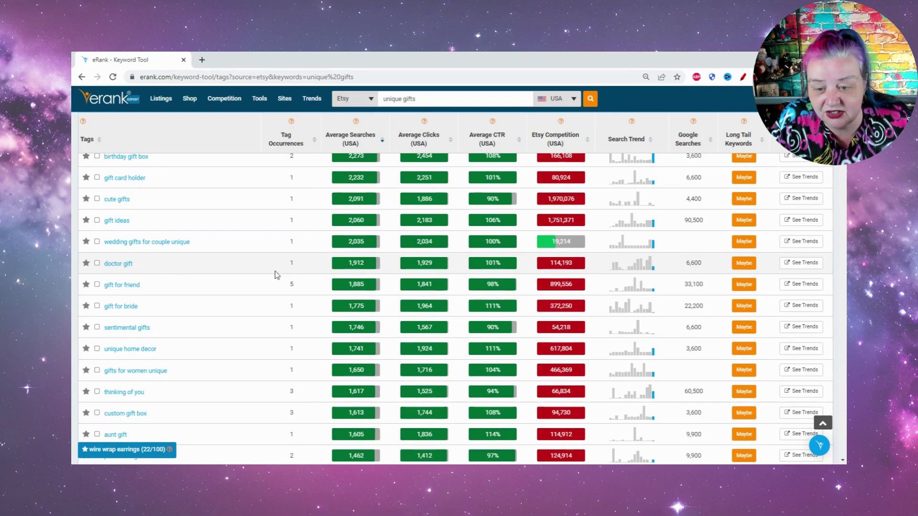
pyautogui.scroll(-1, 218, 269)
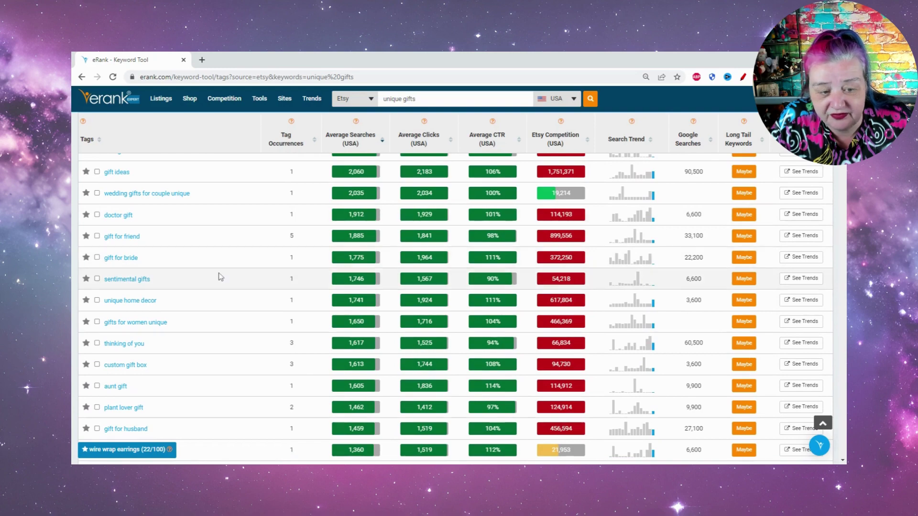
pyautogui.scroll(-2, 219, 270)
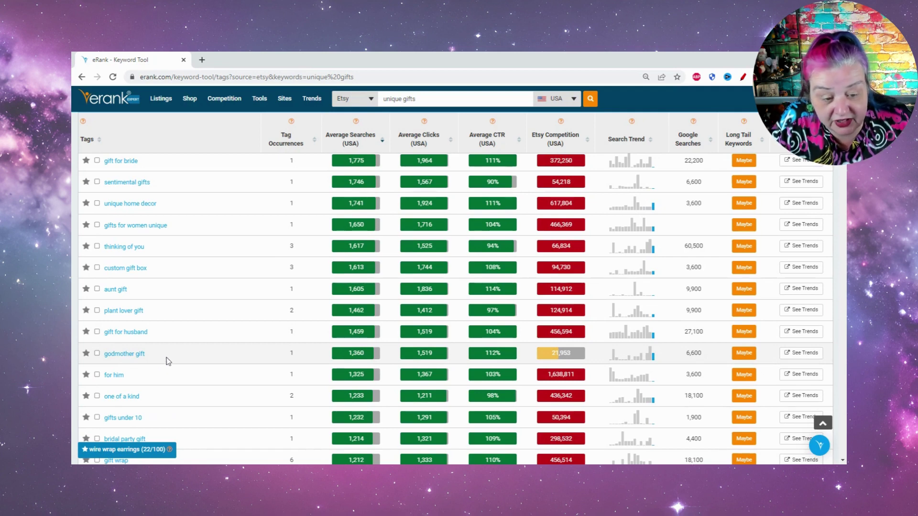
pyautogui.scroll(-3, 170, 356)
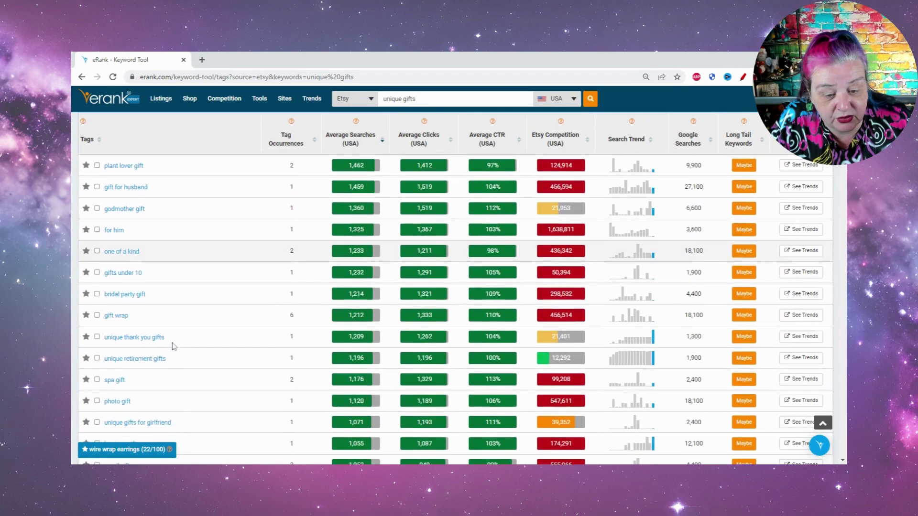
pyautogui.moveTo(652, 345)
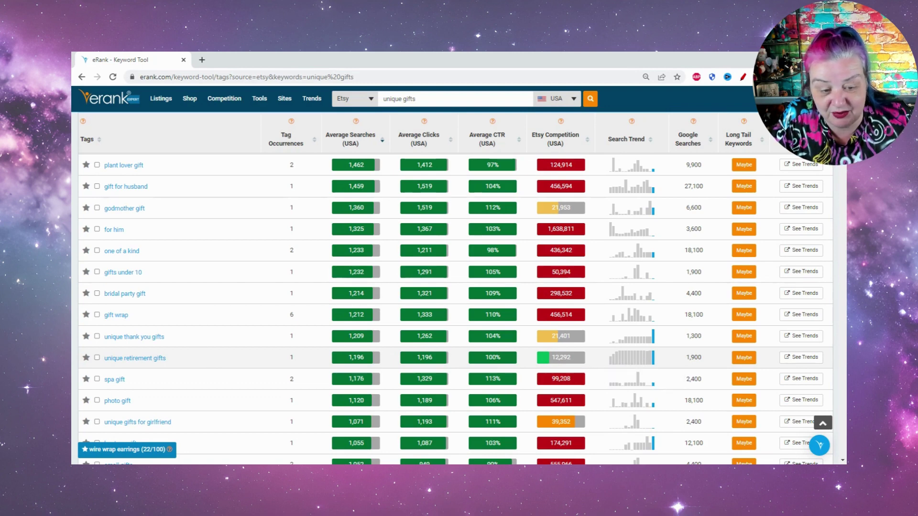
pyautogui.scroll(-3, 200, 365)
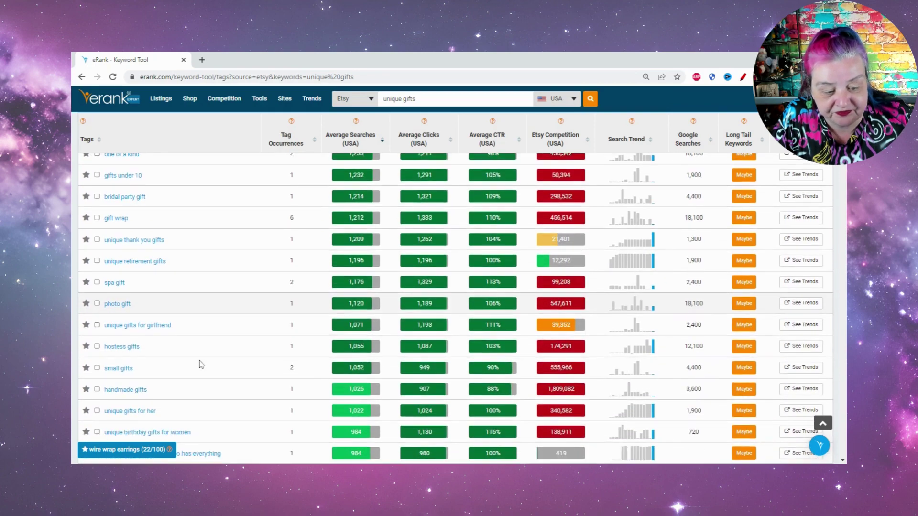
pyautogui.scroll(-1, 200, 364)
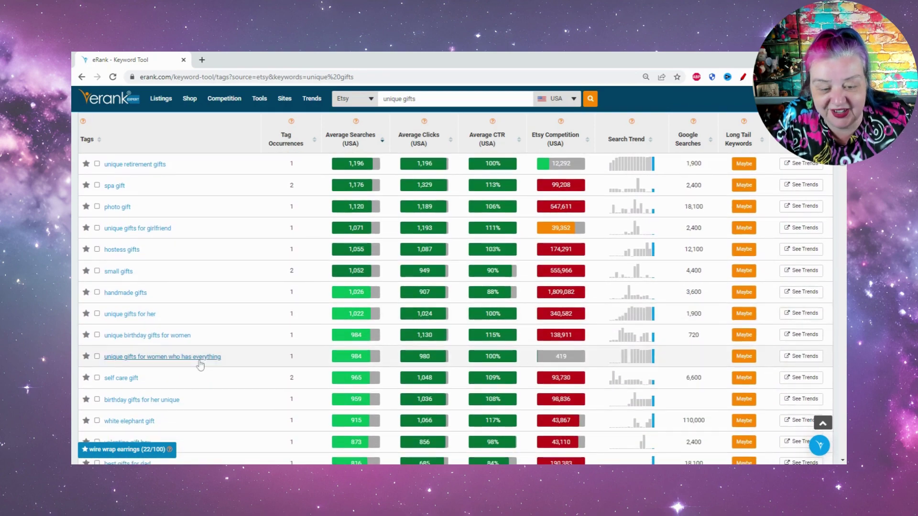